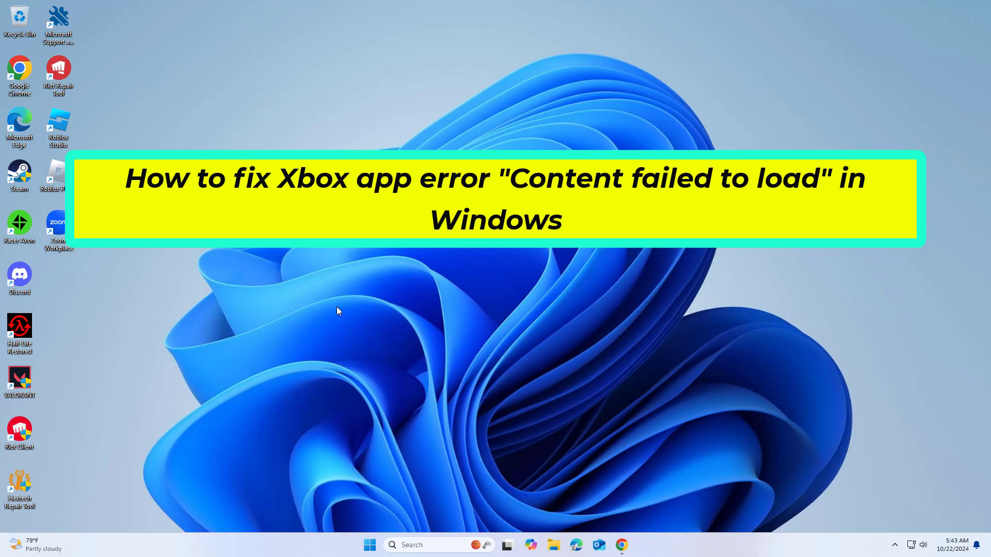
# - Search Windows for the wsreset command
pyautogui.click(422, 544)
pyautogui.write('w')
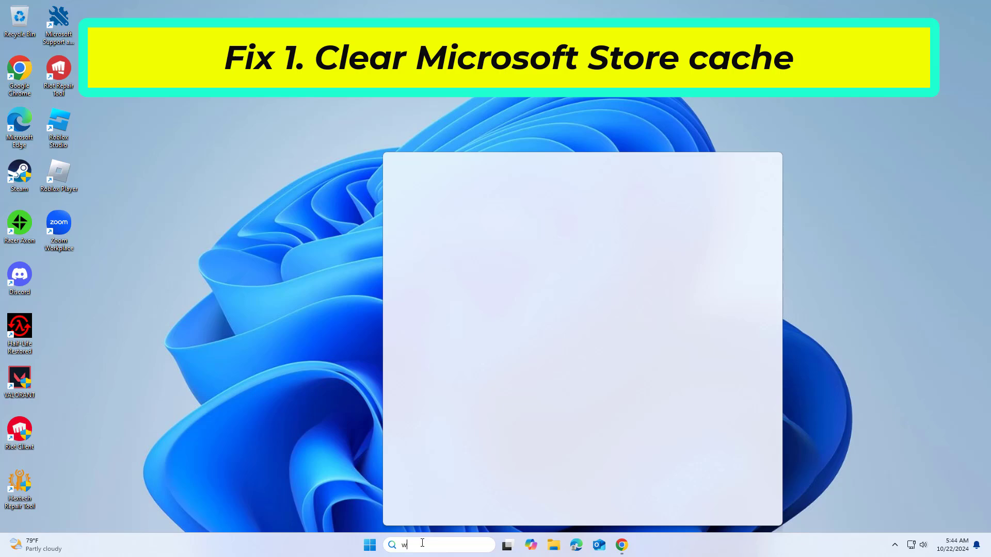
pyautogui.write('sre')
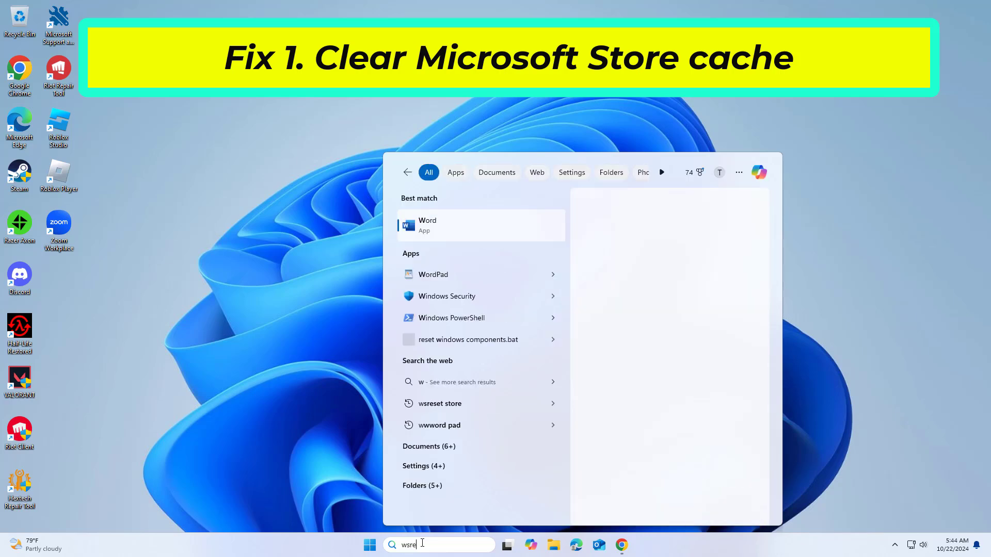
pyautogui.write('set')
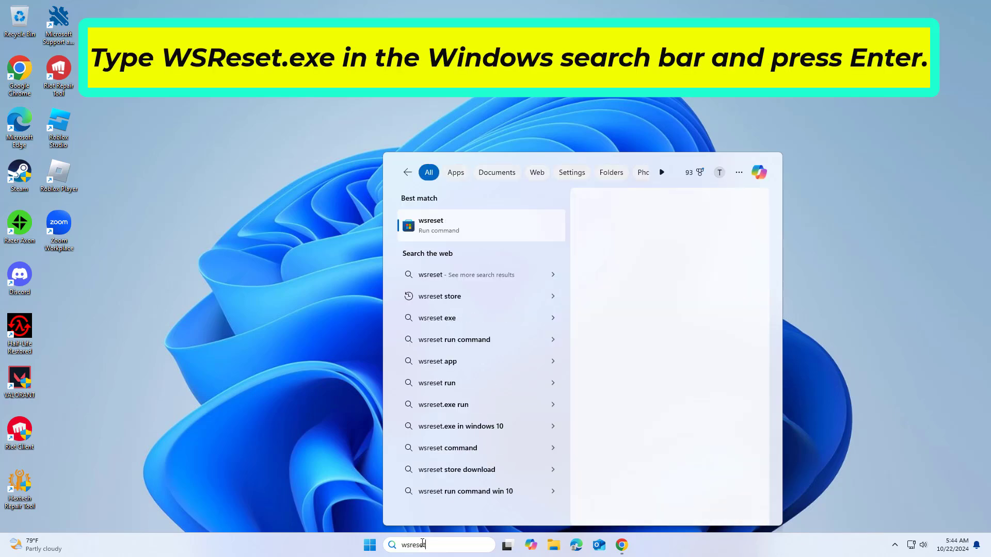
# - Run wsreset and approve the UAC prompt so the Store cache clears
pyautogui.click(438, 225)
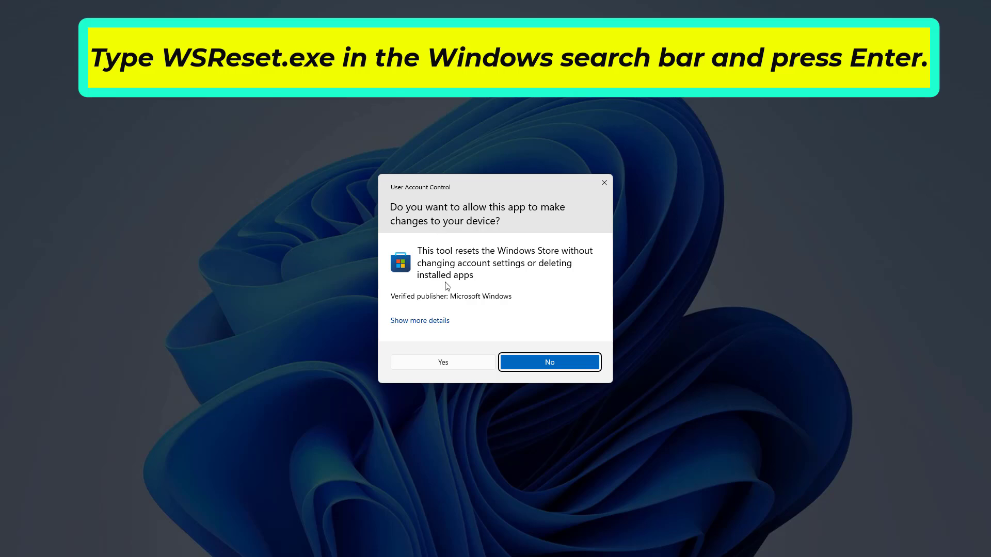
pyautogui.click(443, 363)
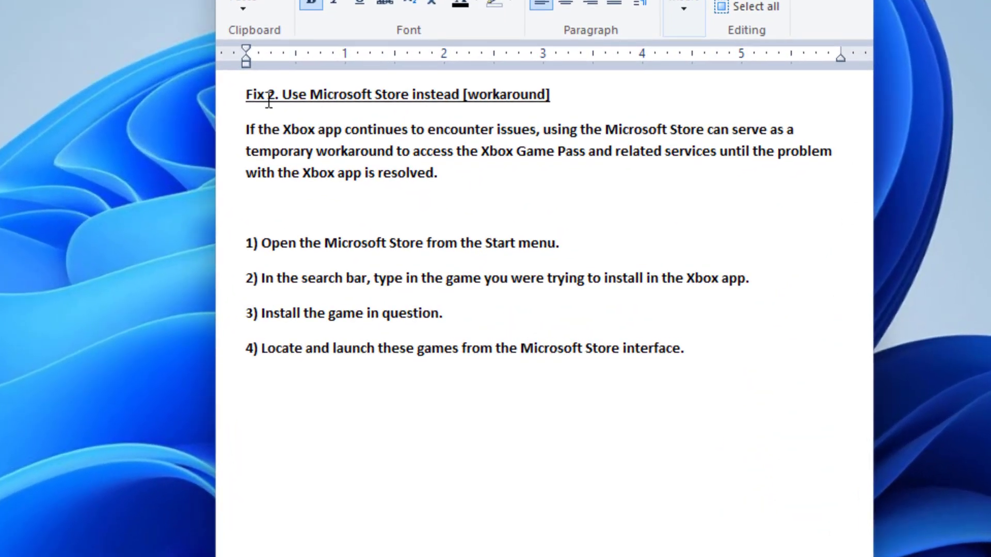
# - Select the 'Fix 2. Use Microsoft Store instead [workaround]' heading in WordPad
pyautogui.doubleClick(247, 96)
pyautogui.moveTo(597, 94); pyautogui.dragTo(243, 95)
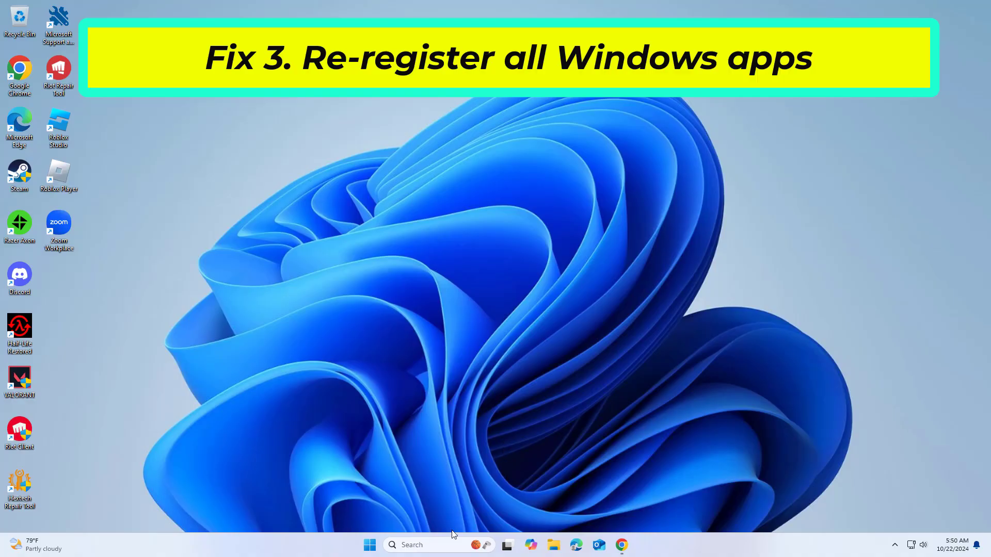
# - Find Windows PowerShell through search and run it as administrator, approving UAC
pyautogui.click(445, 542)
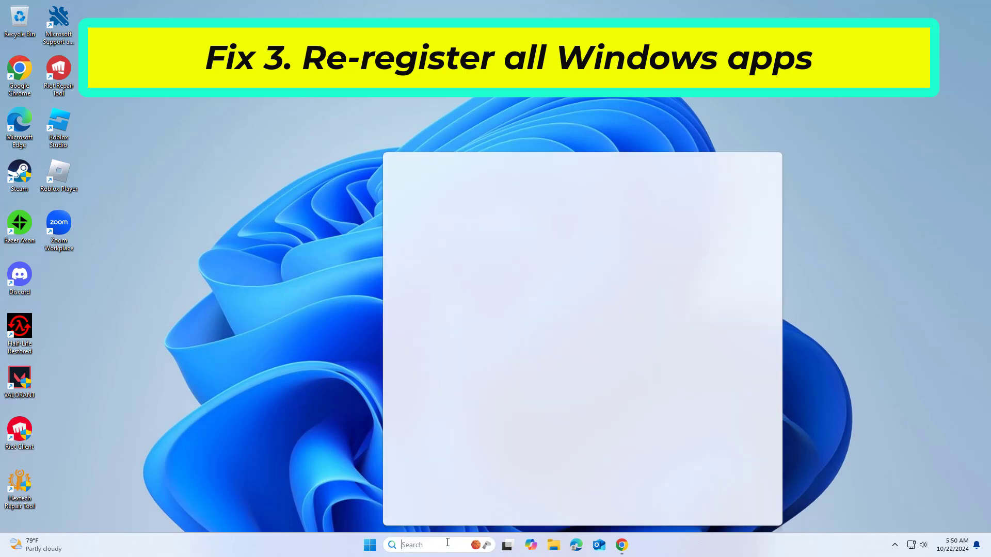
pyautogui.write('powers')
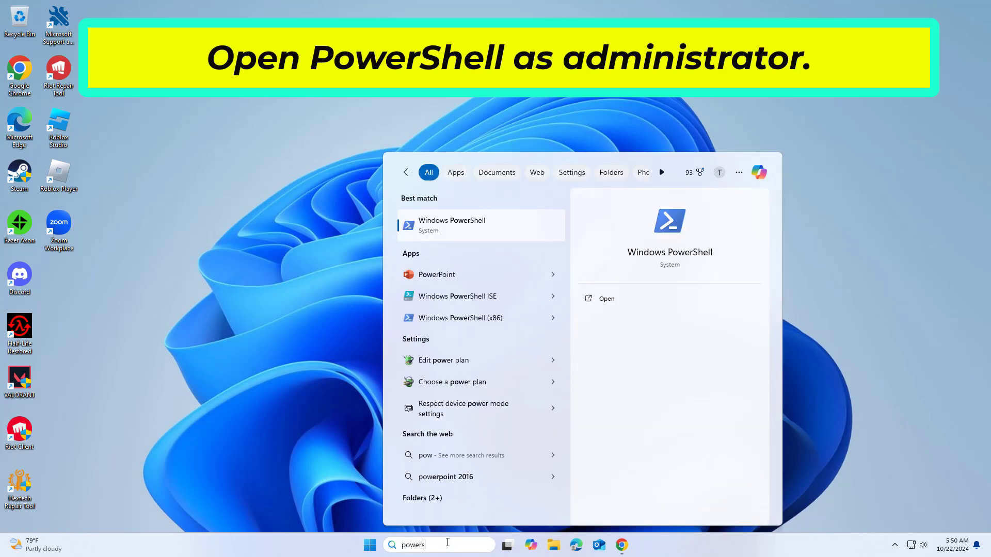
pyautogui.write('hell')
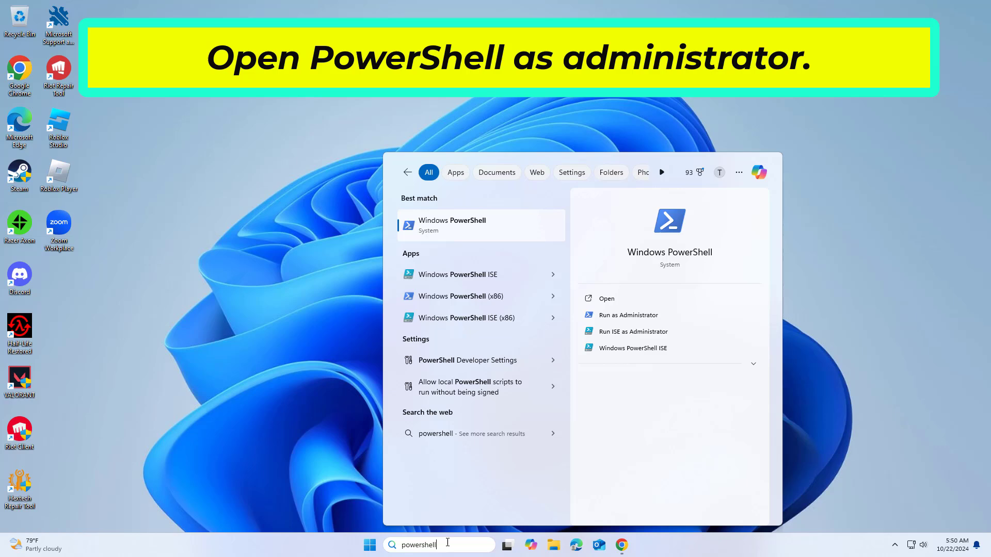
pyautogui.rightClick(485, 225)
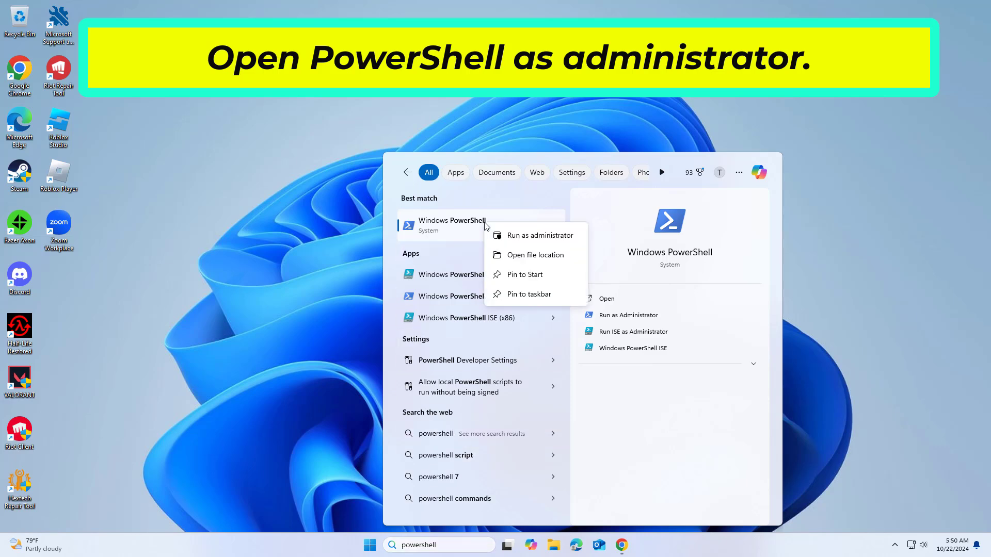
pyautogui.click(535, 237)
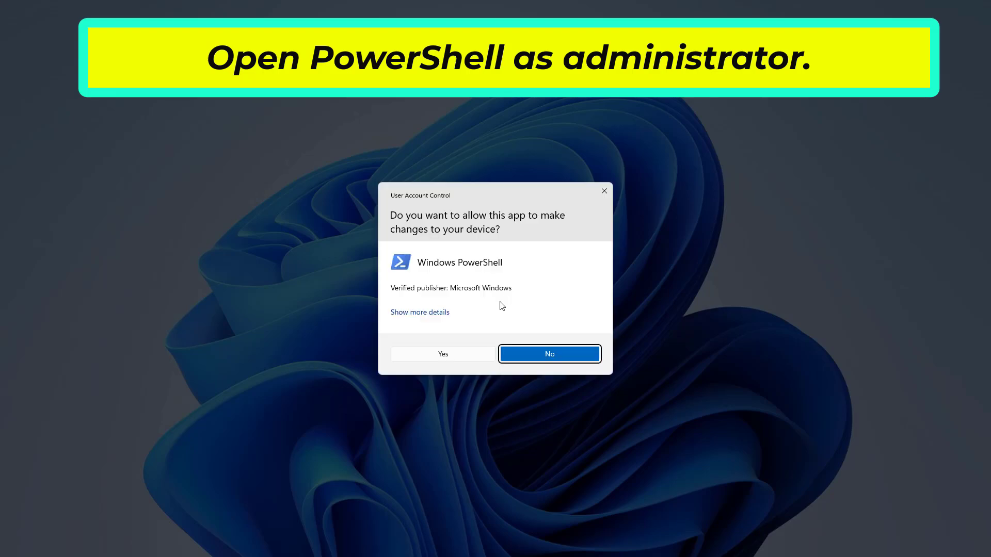
pyautogui.click(464, 353)
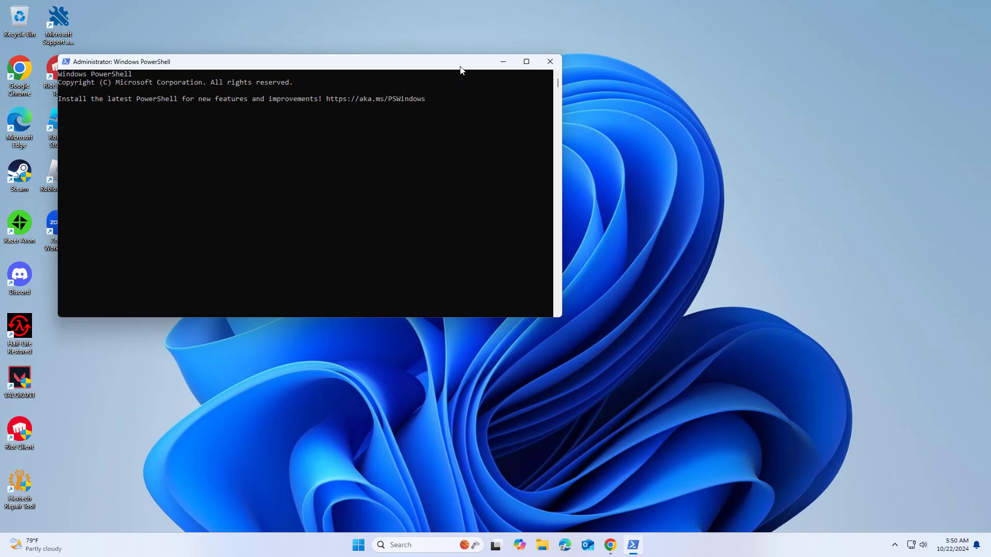
# - Paste and run the Get-AppXPackage re-register command, then close PowerShell
pyautogui.rightClick(460, 66)
pyautogui.moveTo(488, 145)
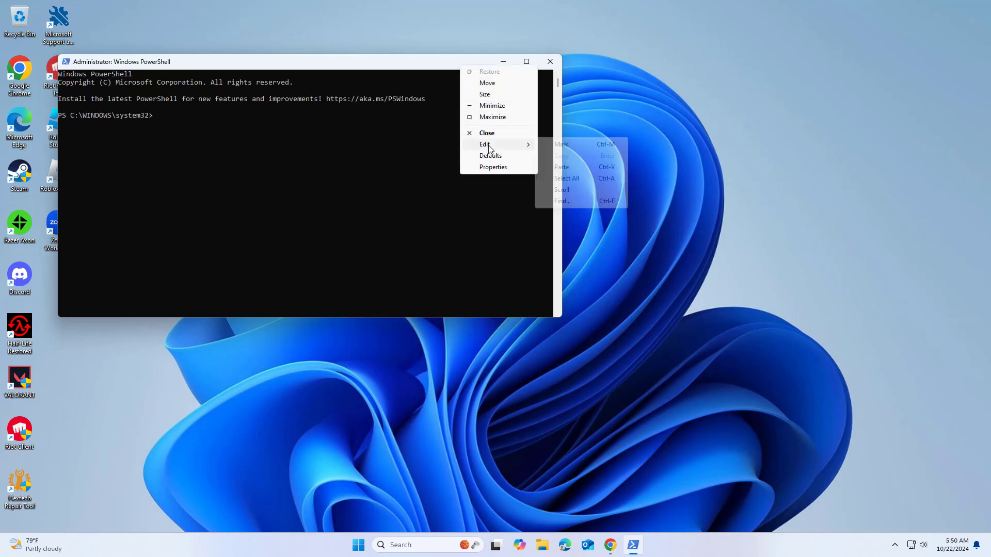
pyautogui.click(558, 166)
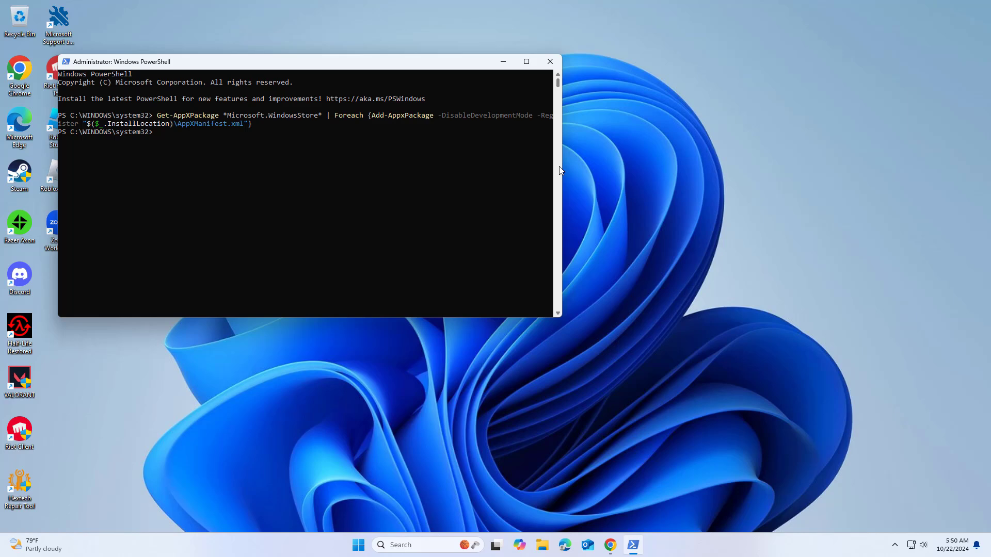
pyautogui.click(553, 60)
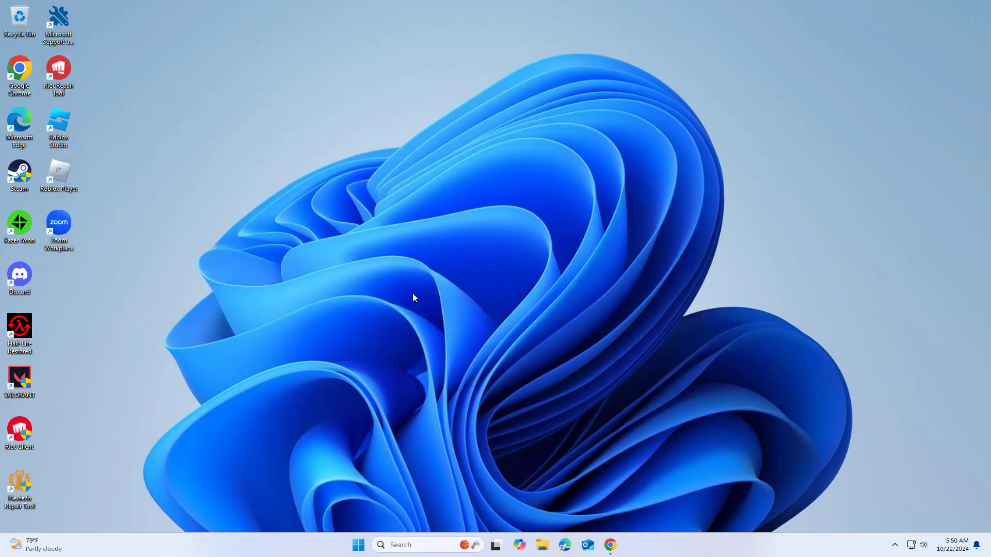
# - Find the Xbox app through search and open its app settings page
pyautogui.click(369, 546)
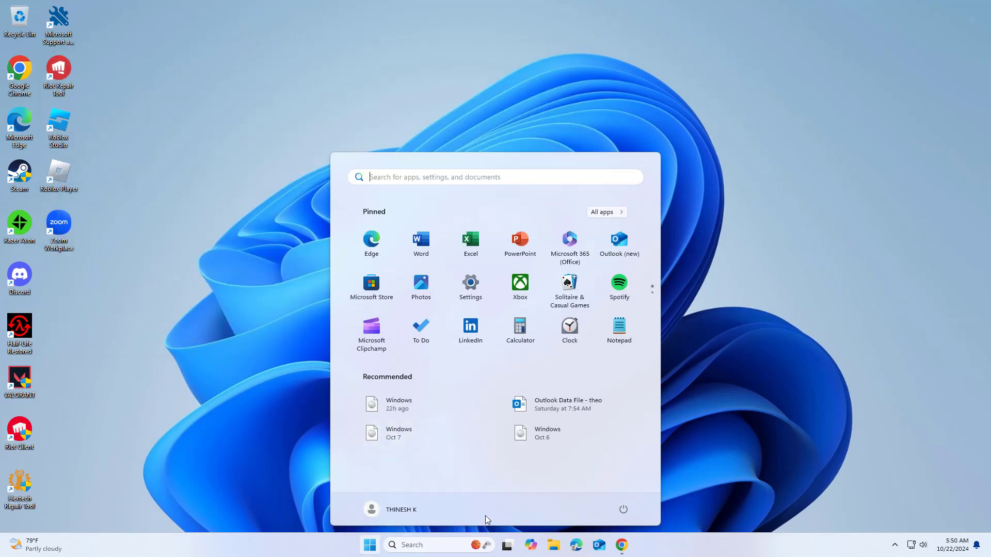
pyautogui.click(622, 509)
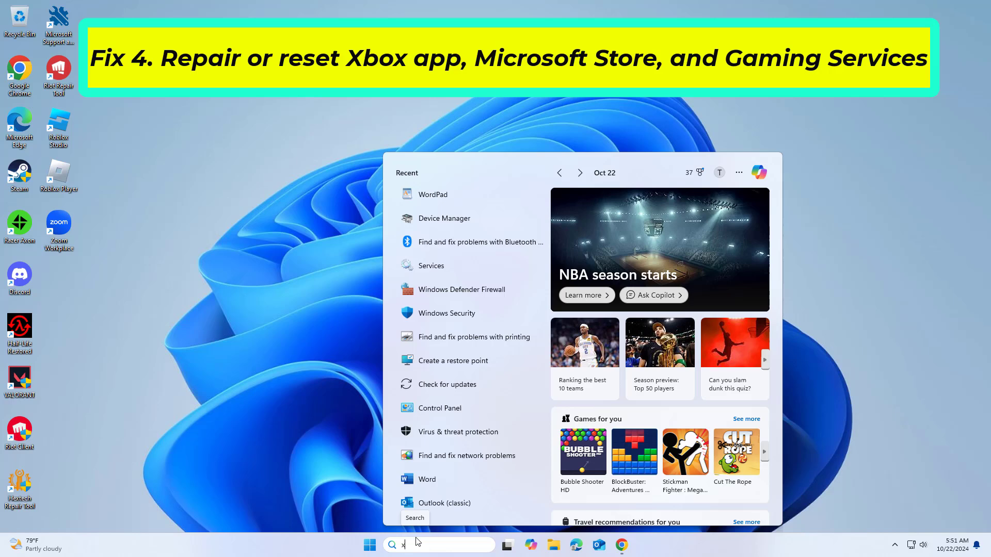
pyautogui.write('xbox')
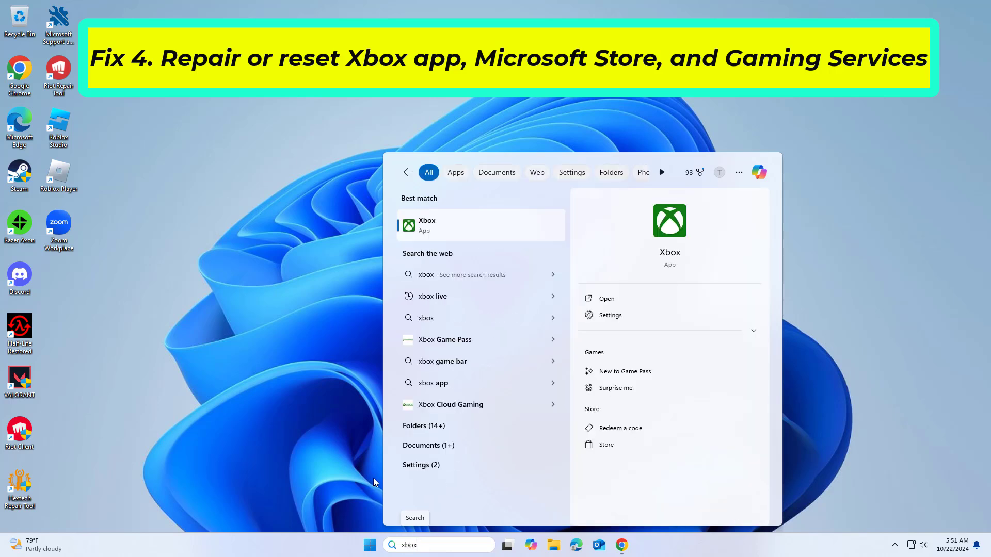
pyautogui.rightClick(461, 220)
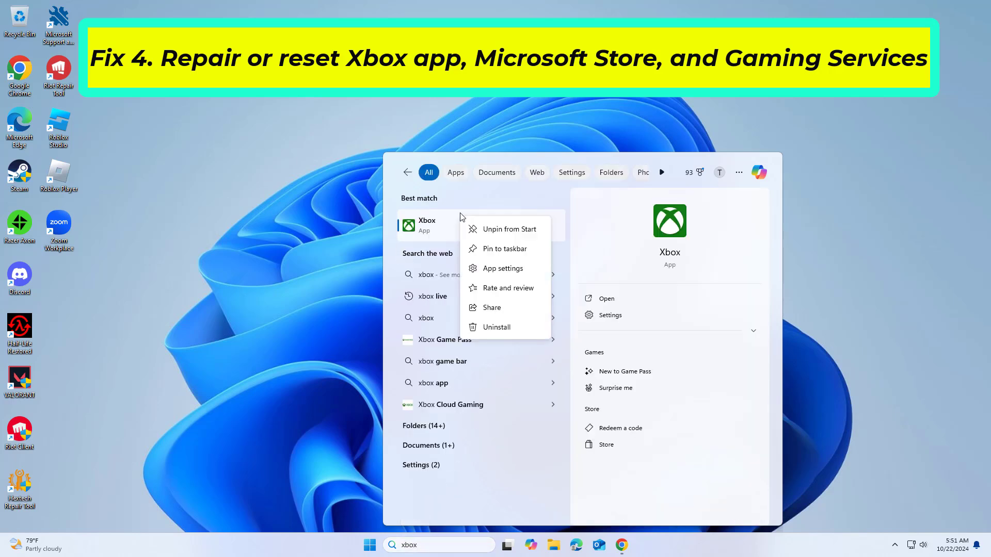
pyautogui.click(502, 270)
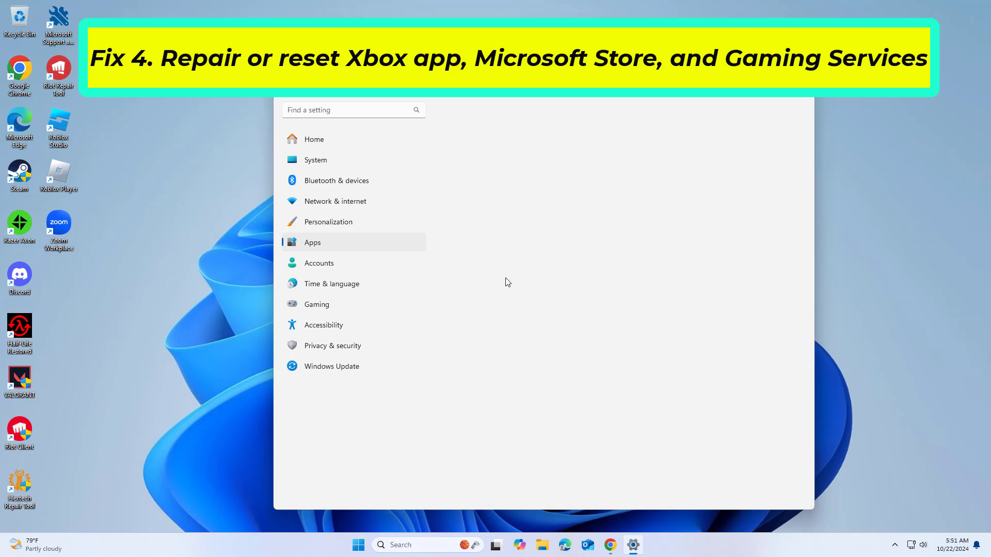
# - Repair the Xbox app, then reset it, confirming deletion of its data
pyautogui.scroll(-5, 508, 278)
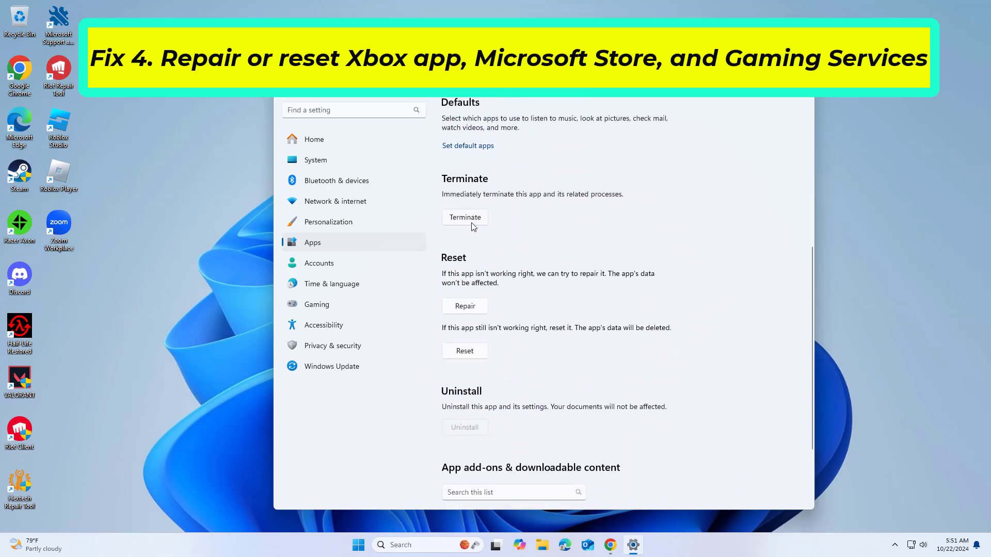
pyautogui.click(470, 308)
pyautogui.click(467, 368)
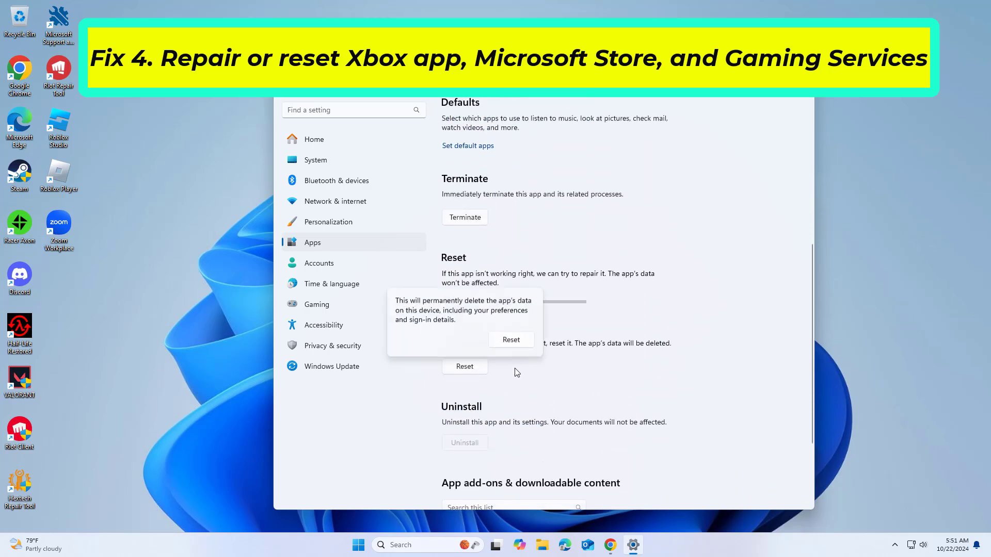
pyautogui.click(512, 340)
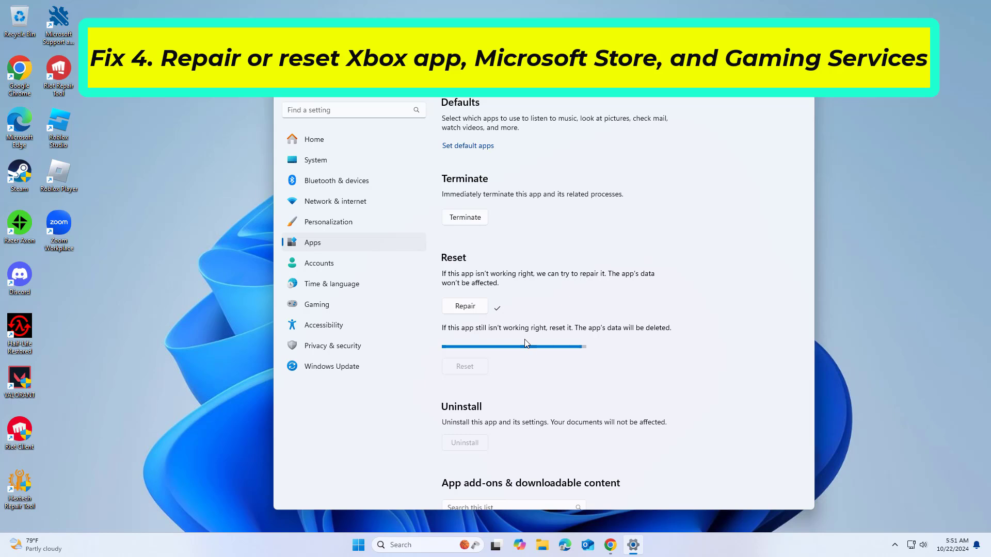
pyautogui.click(408, 544)
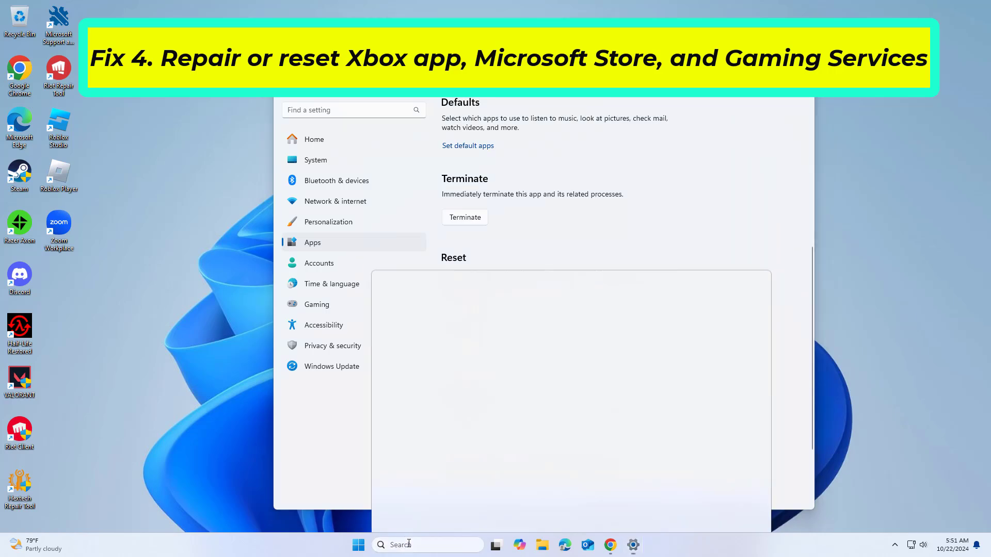
# - Open Microsoft Store's app settings from search, repair it, then reset and confirm
pyautogui.write('st')
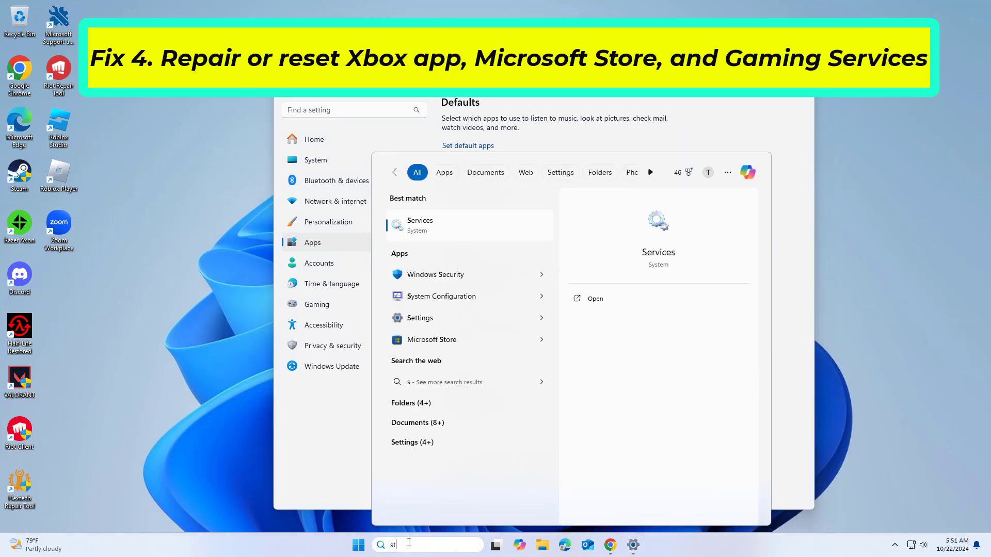
pyautogui.write('ore')
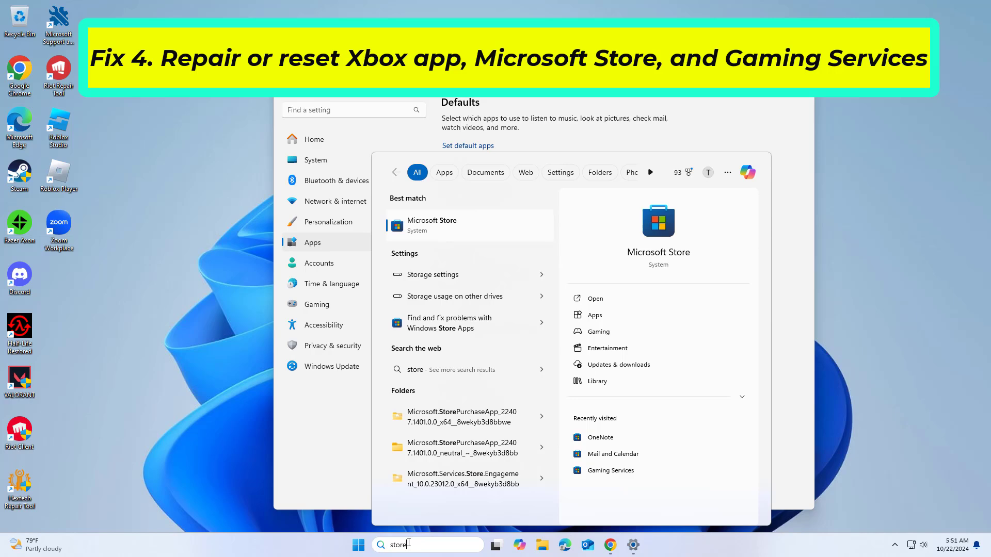
pyautogui.rightClick(449, 217)
pyautogui.click(481, 267)
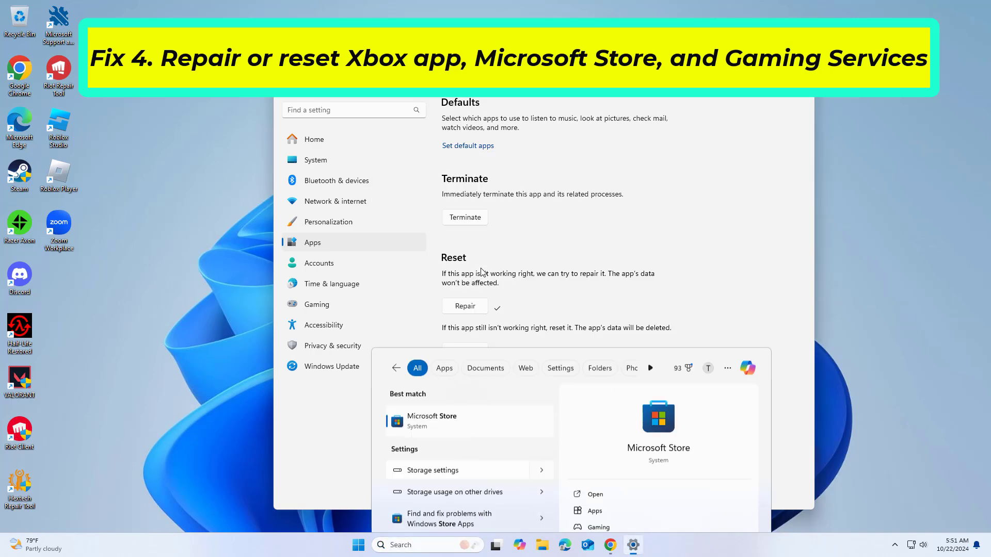
pyautogui.scroll(-5, 491, 268)
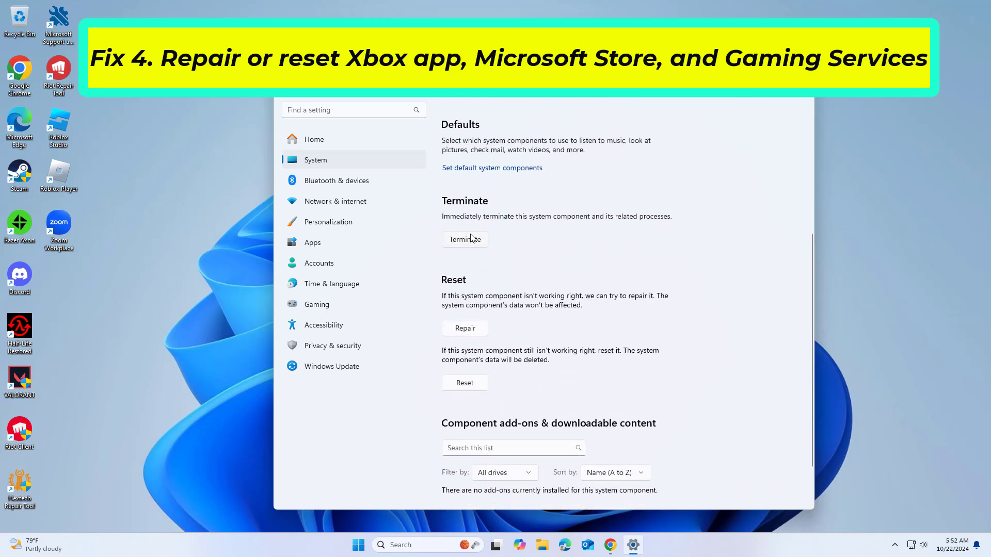
pyautogui.click(471, 331)
pyautogui.click(474, 402)
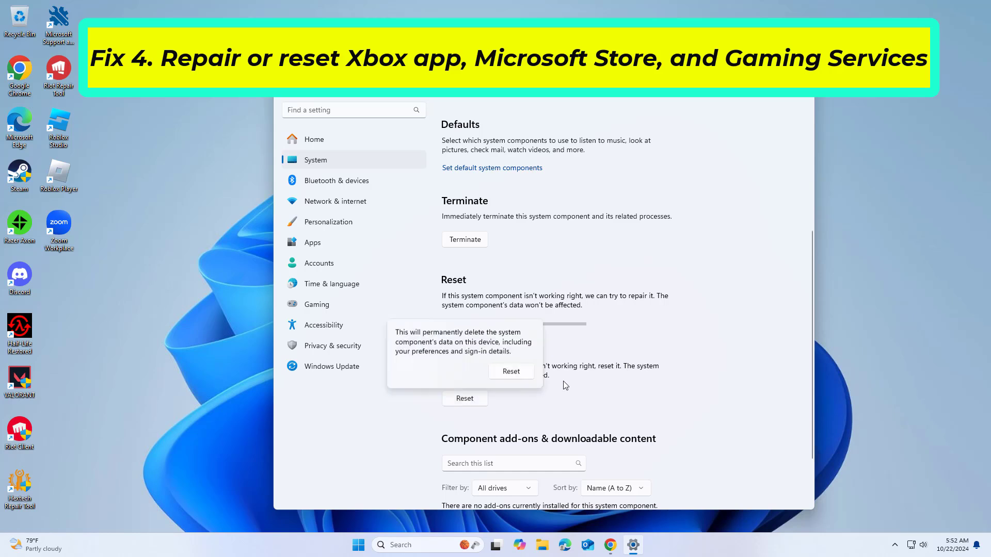
pyautogui.click(521, 373)
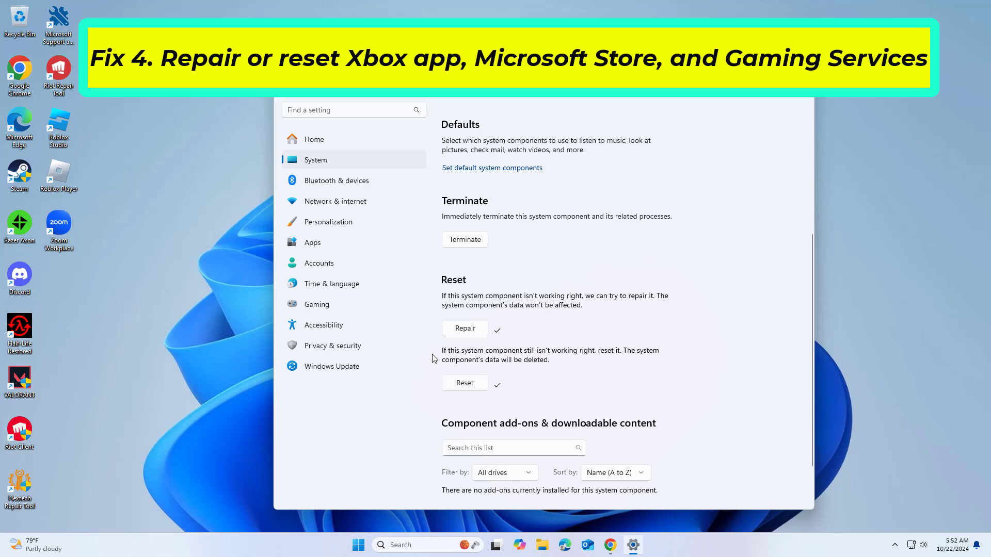
# - Open Gaming Services' Advanced options from Apps > Installed apps
pyautogui.click(333, 243)
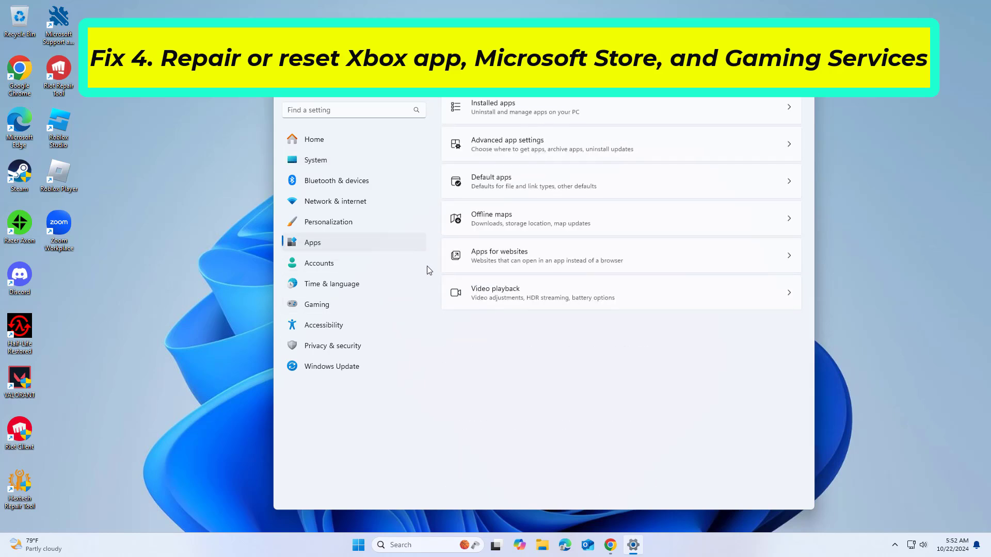
pyautogui.click(453, 243)
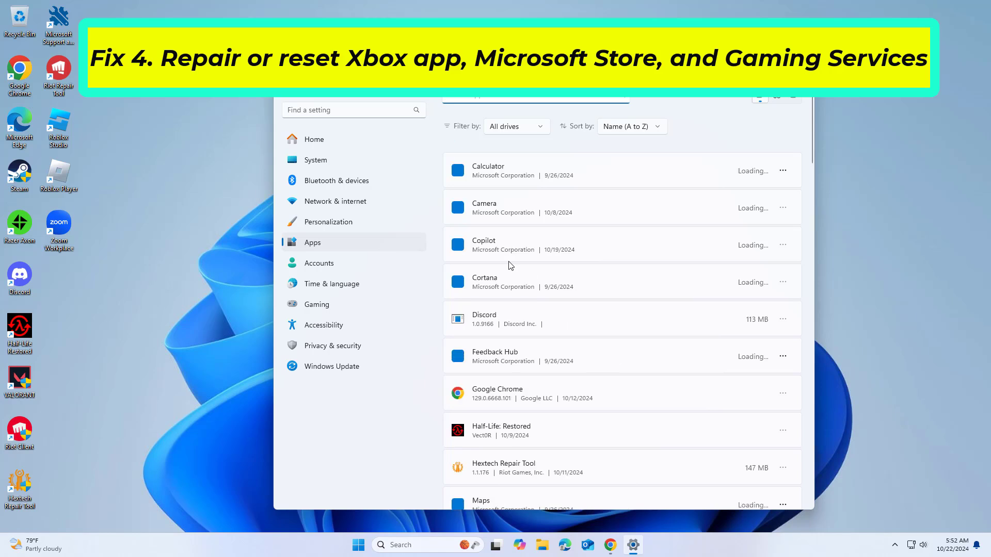
pyautogui.scroll(-3, 511, 268)
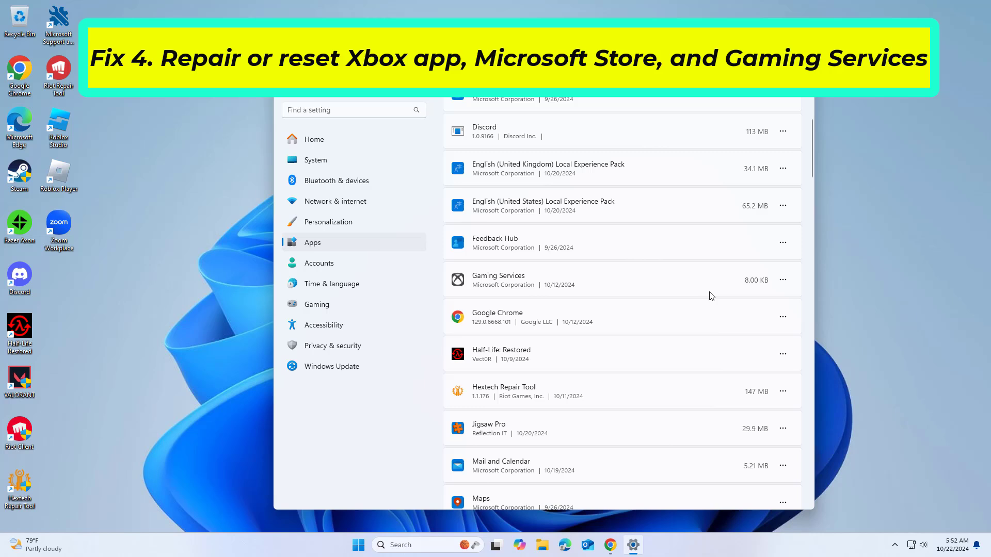
pyautogui.click(785, 280)
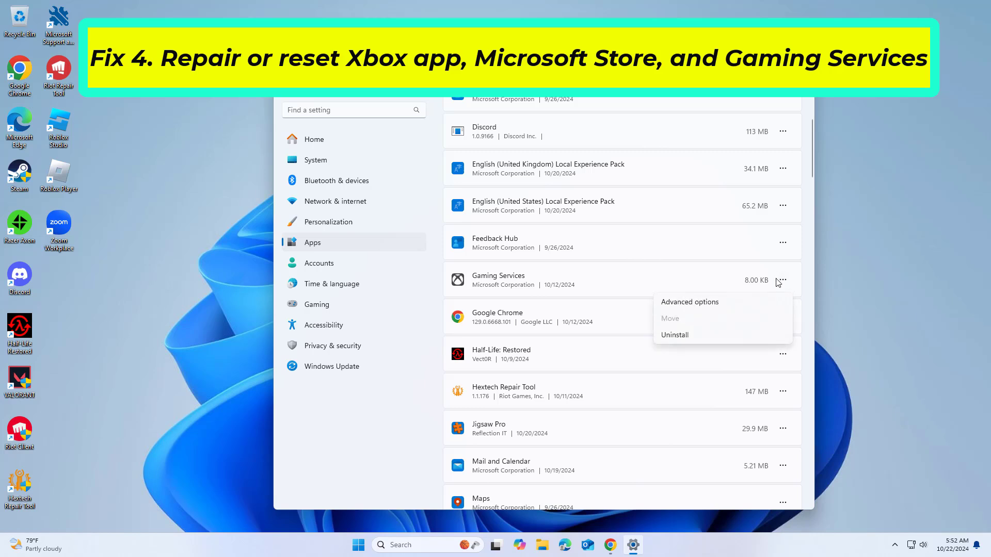
pyautogui.click(715, 303)
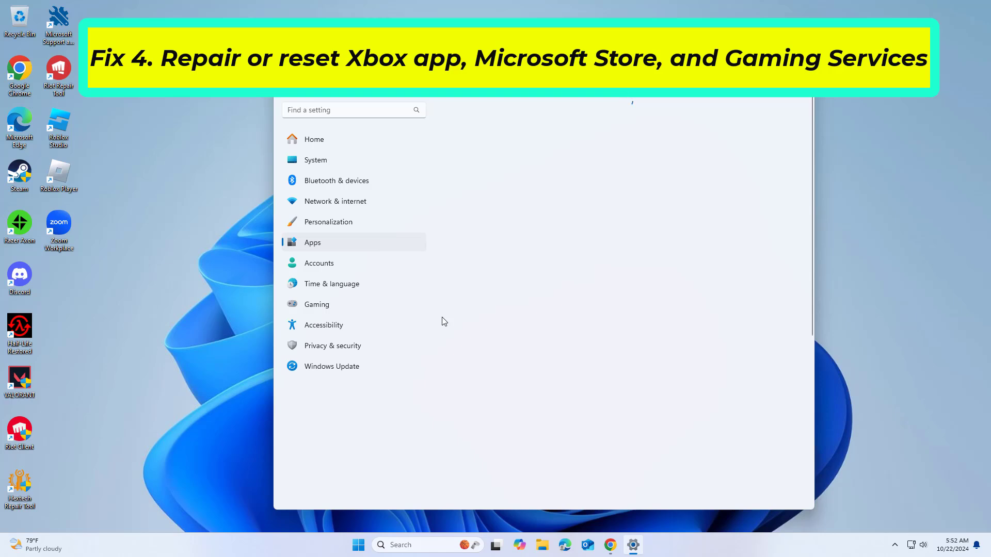
# - Repair Gaming Services, then reset it and confirm the reset
pyautogui.scroll(-5, 443, 321)
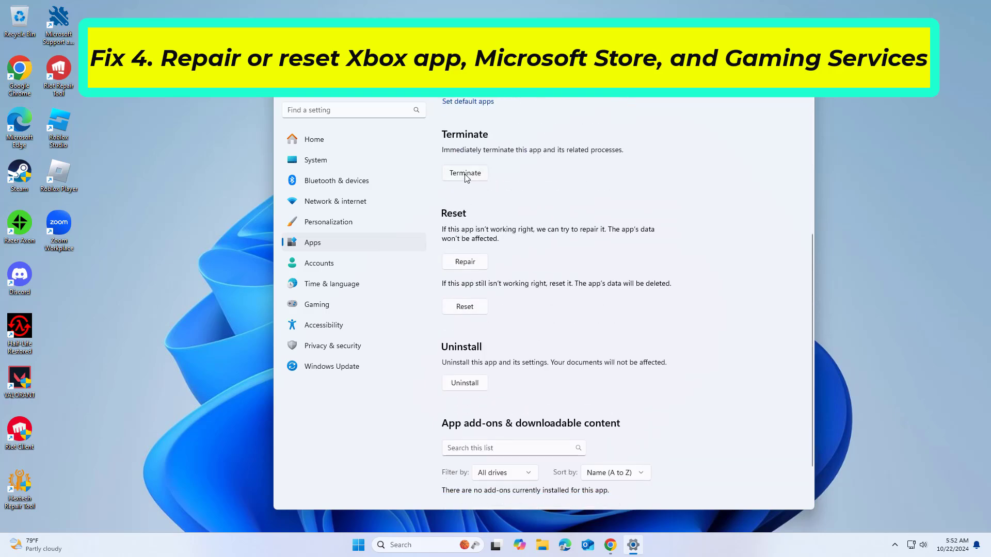
pyautogui.click(482, 266)
pyautogui.click(472, 323)
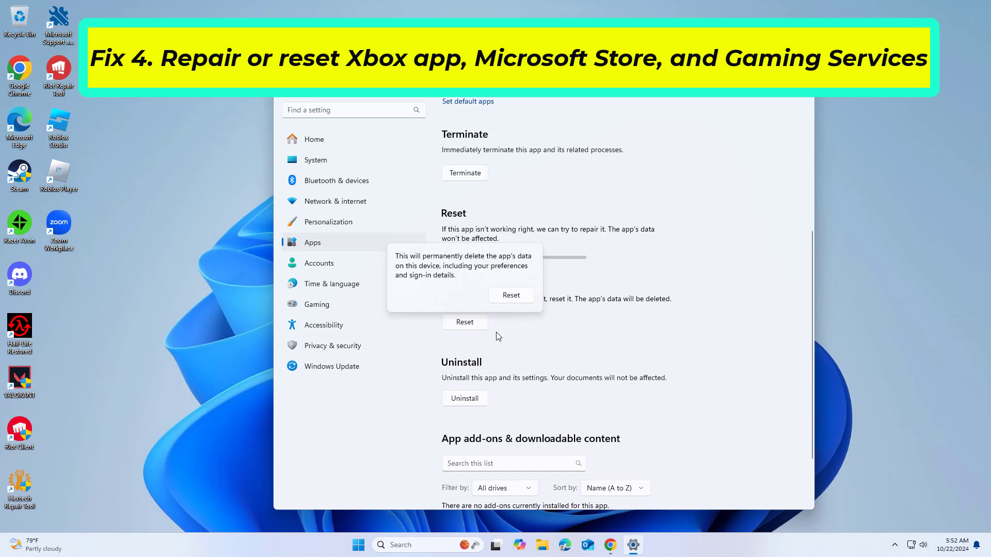
pyautogui.click(522, 296)
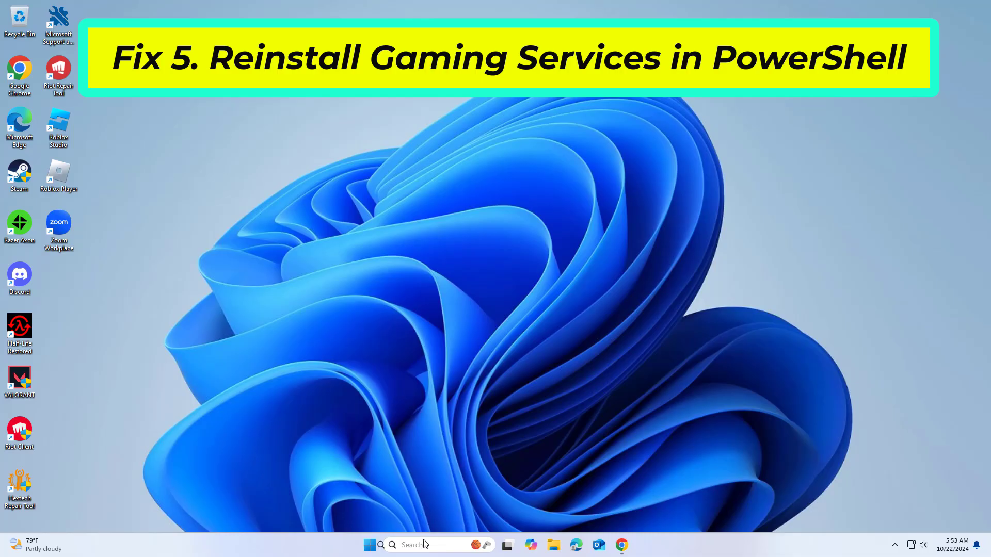
# - Search for powershell and run Windows PowerShell as administrator
pyautogui.click(424, 543)
pyautogui.write('po')
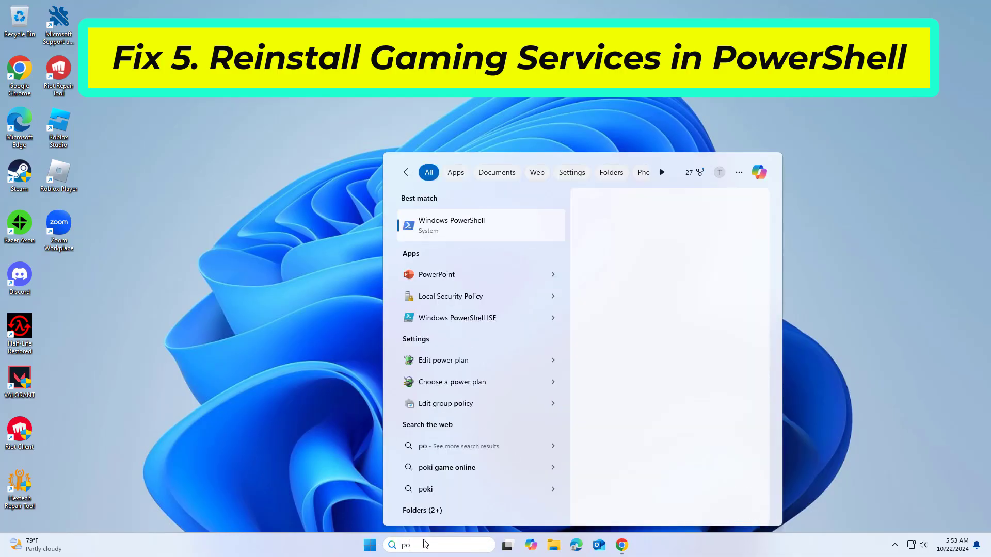
pyautogui.write('wershe')
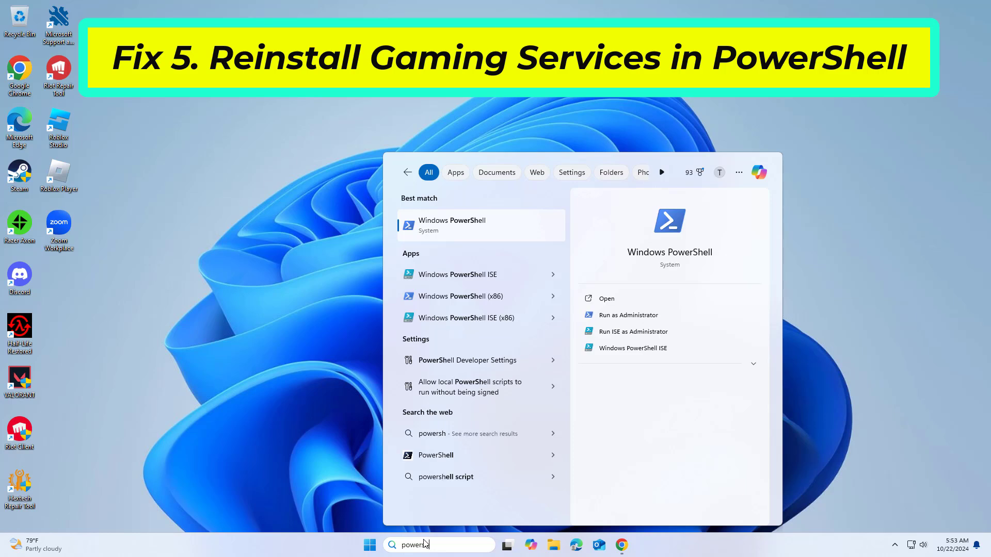
pyautogui.write('ll')
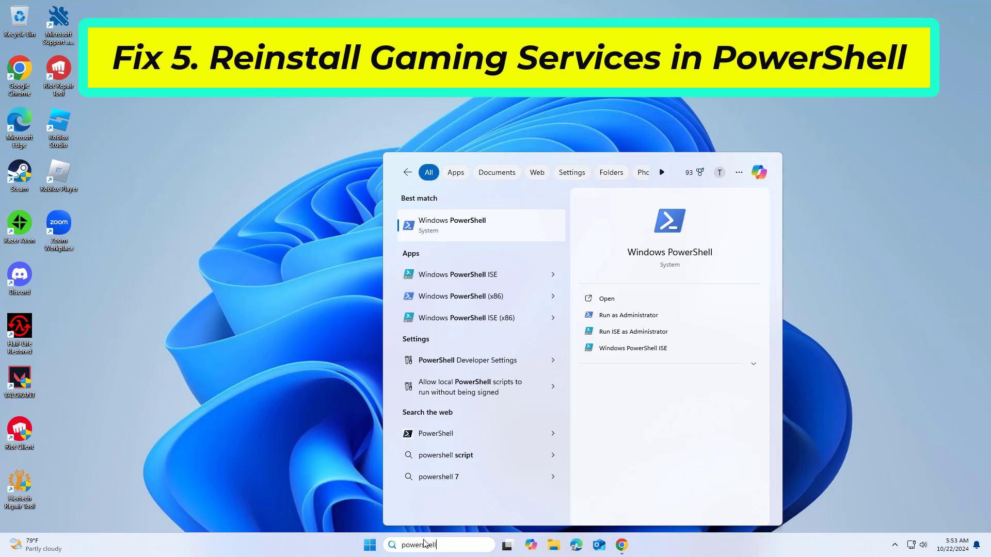
pyautogui.rightClick(434, 218)
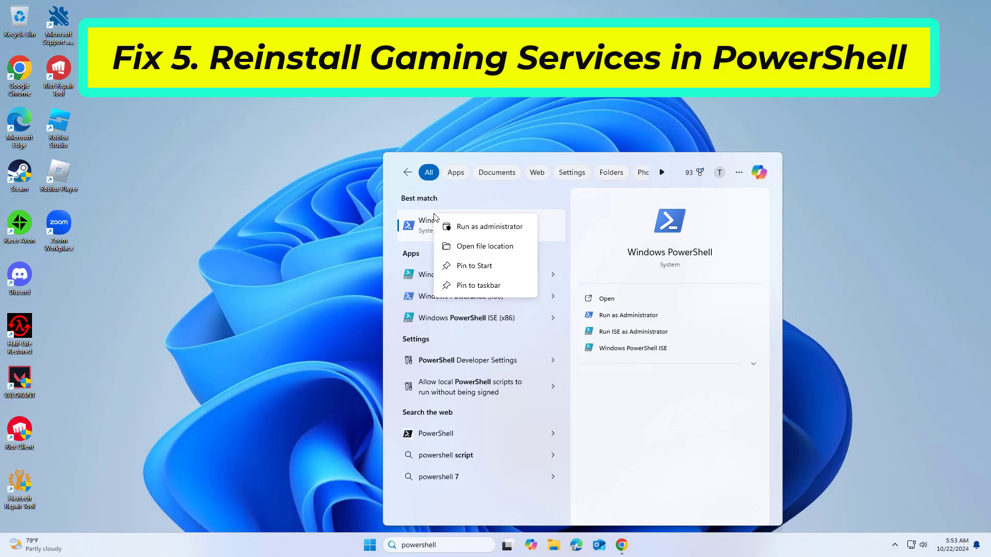
pyautogui.click(476, 227)
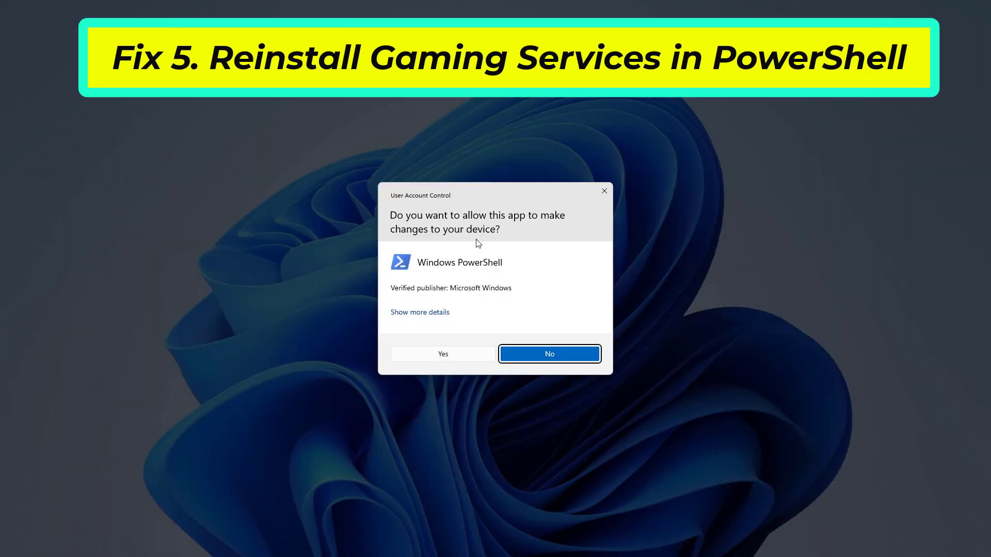
# - Approve UAC, run 'Get-AppxPackage *gamingservices* -allusers | remove-appxpackage -allusers', and close PowerShell
pyautogui.click(511, 351)
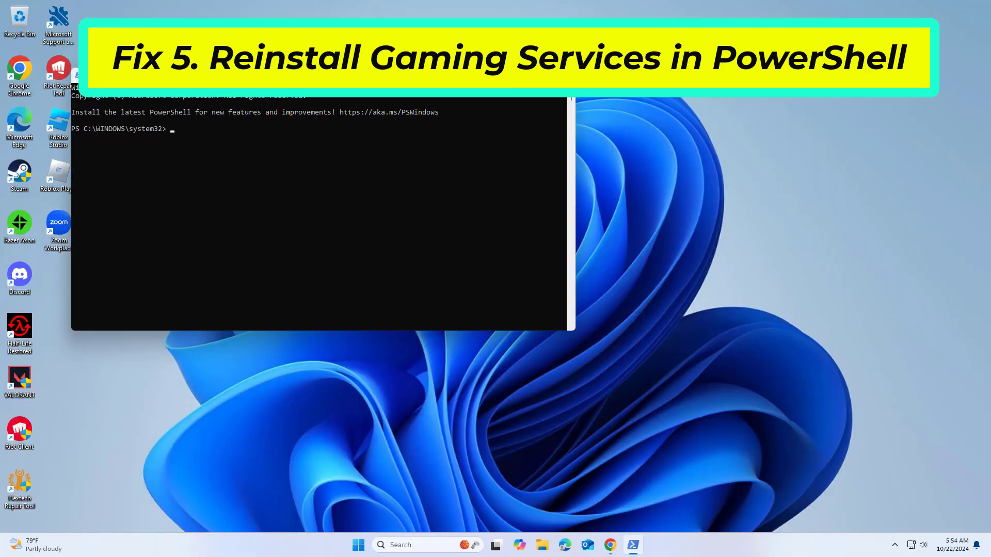
pyautogui.rightClick(437, 76)
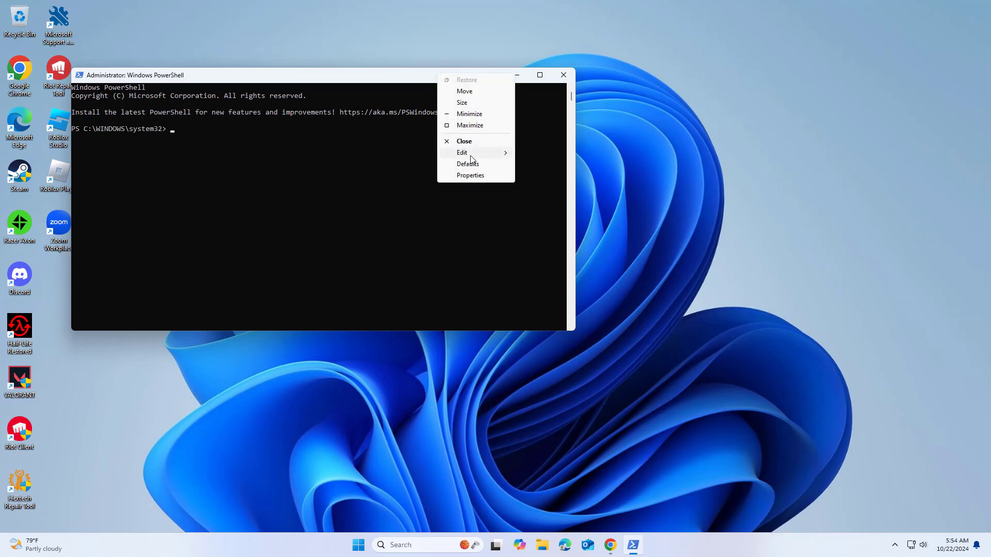
pyautogui.moveTo(480, 153)
pyautogui.click(539, 175)
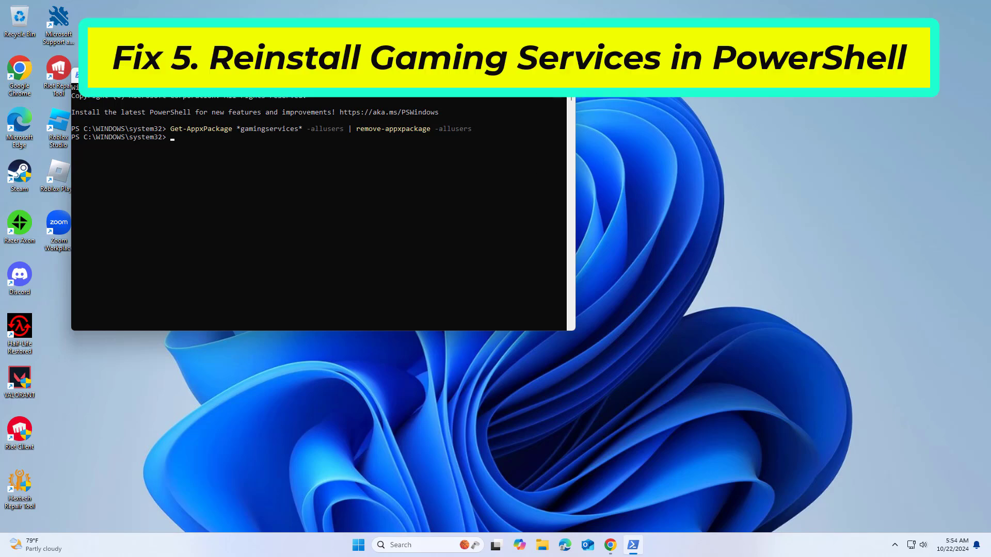
pyautogui.hotkey('alt', 'F4')
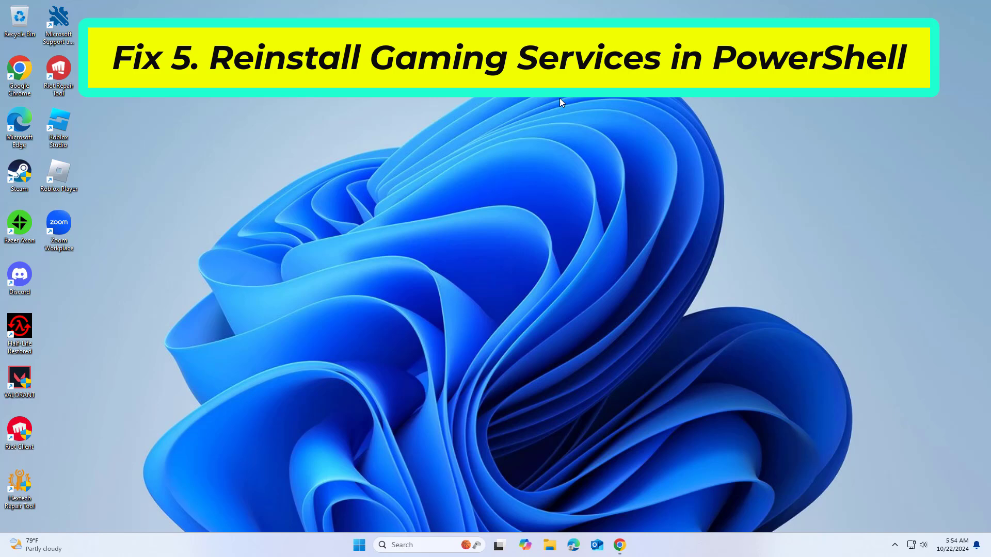